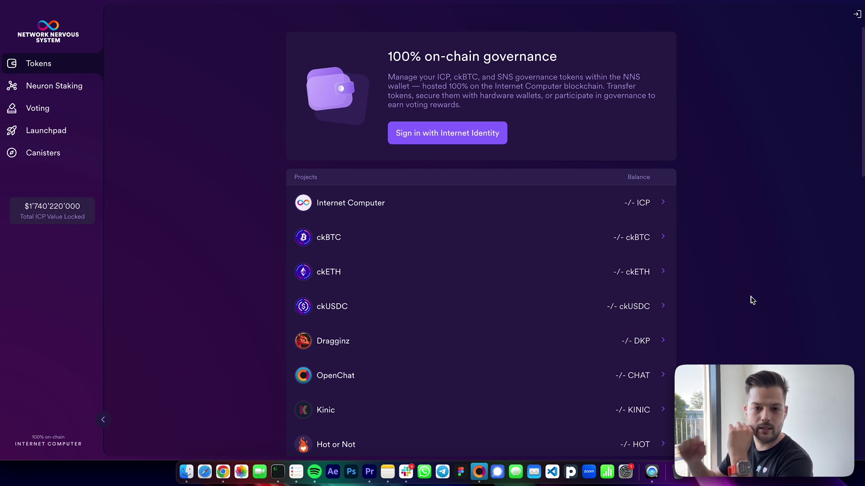
From NNS Dapp's Internet Identity sign-in, start a new identity and reach the Create Passkey step
{"action": "left_click", "coordinate": [472, 133]}
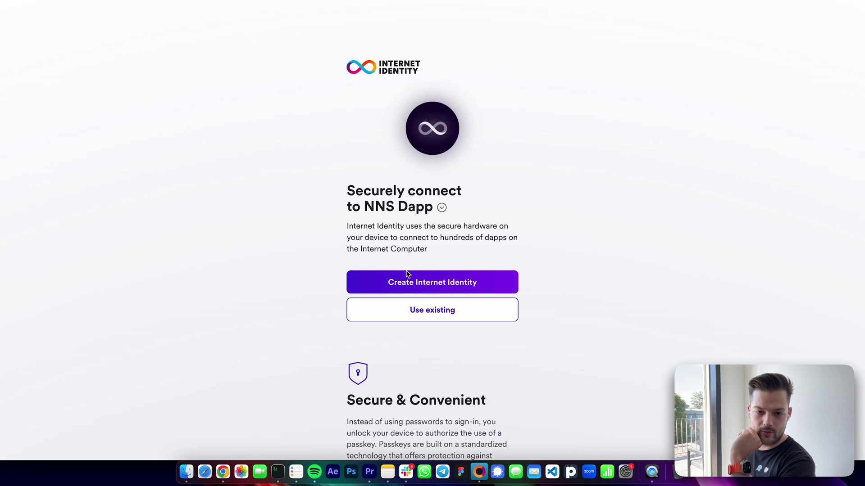
{"action": "left_click", "coordinate": [426, 288]}
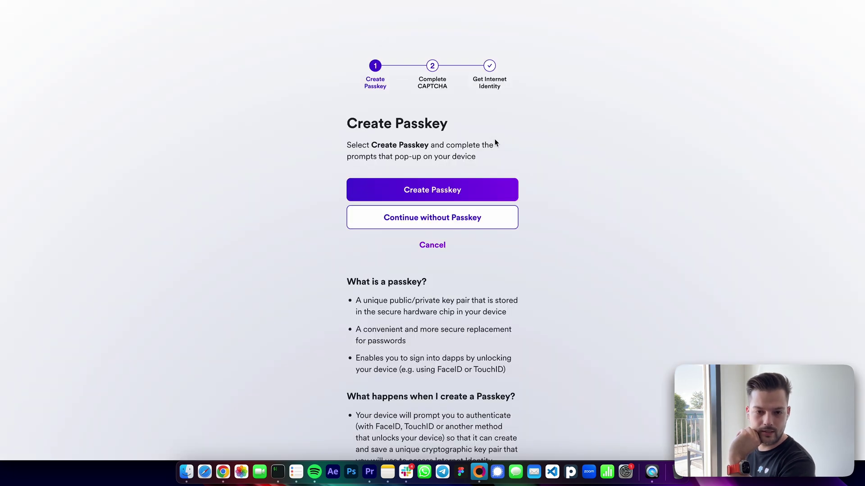
{"action": "left_click", "coordinate": [428, 192]}
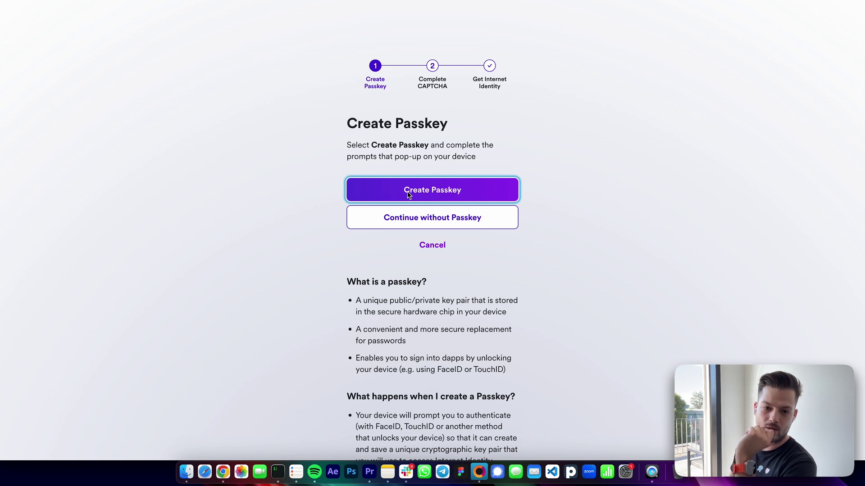
Create the identity's passkey and store it in the Chrome profile
{"action": "left_click", "coordinate": [433, 191]}
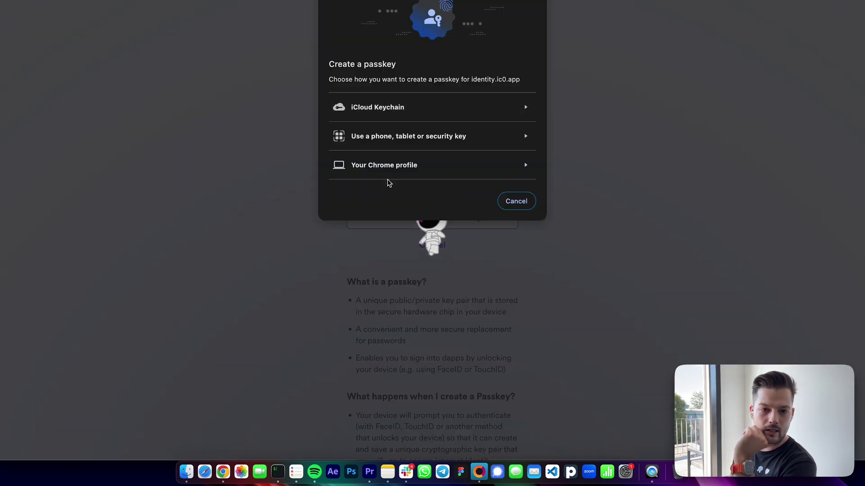
{"action": "left_click", "coordinate": [414, 172]}
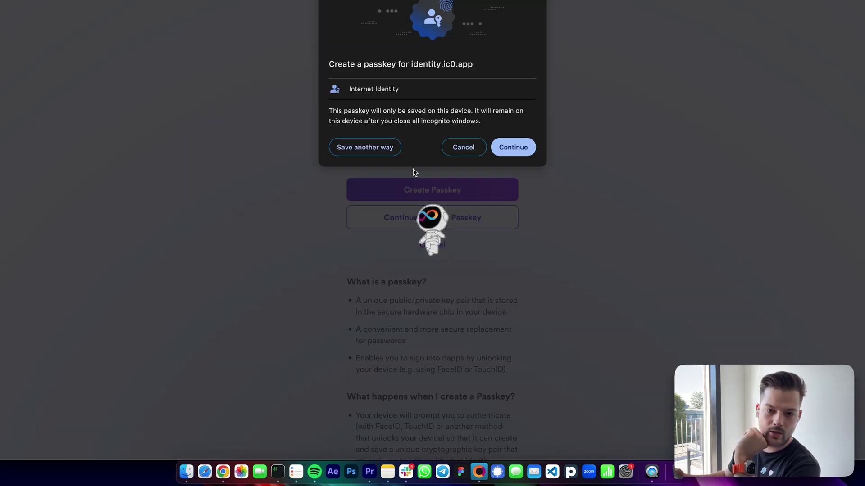
{"action": "left_click", "coordinate": [508, 152]}
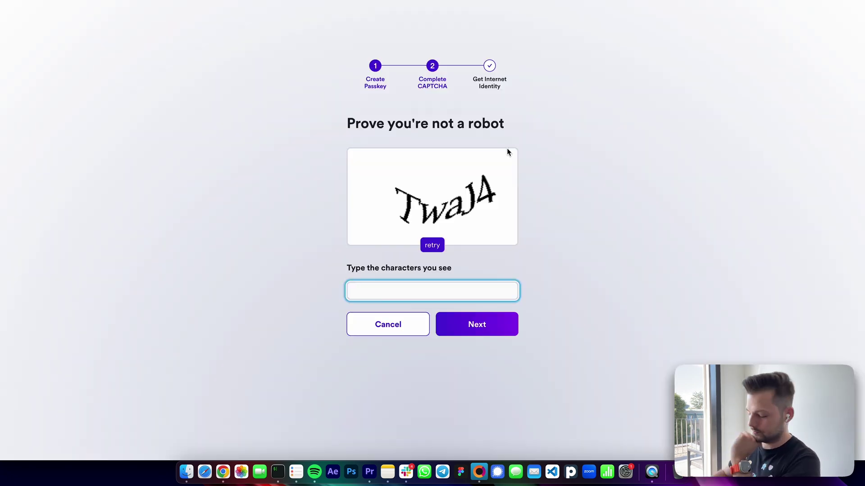
Enter the CAPTCHA answer 'TwaJ4' and submit it
{"action": "type", "text": "T"}
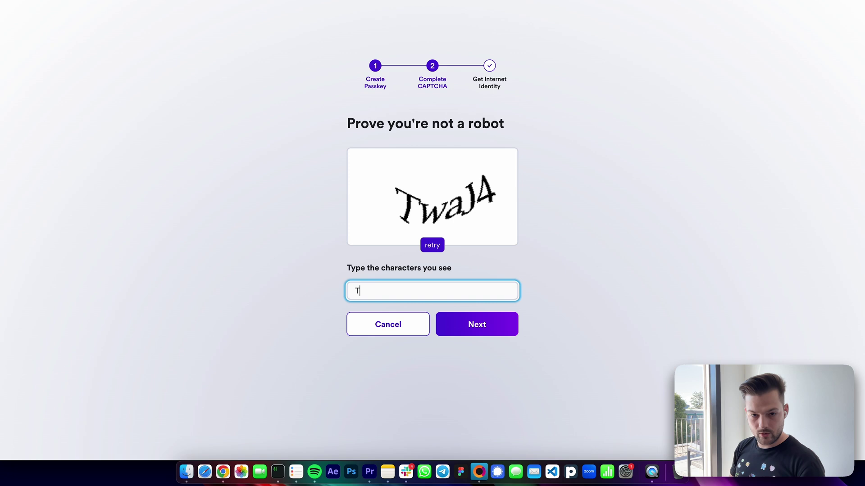
{"action": "type", "text": "waJ"}
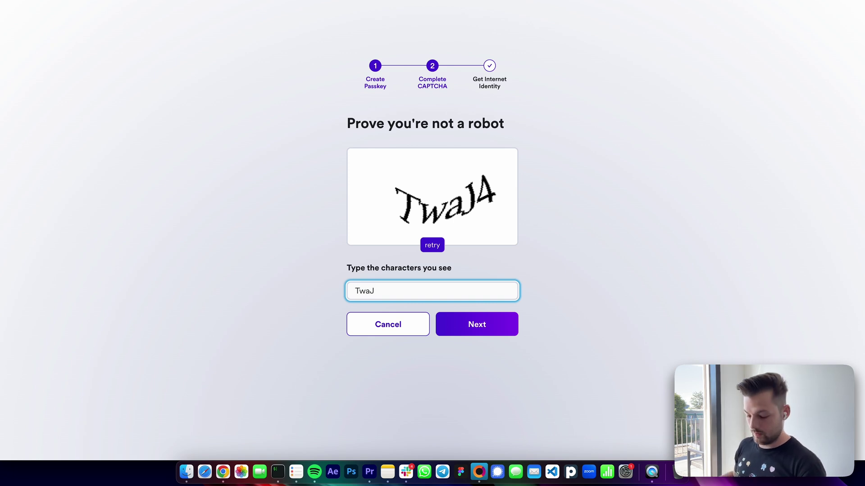
{"action": "type", "text": "5"}
{"action": "key", "text": "BackSpace"}
{"action": "type", "text": "4"}
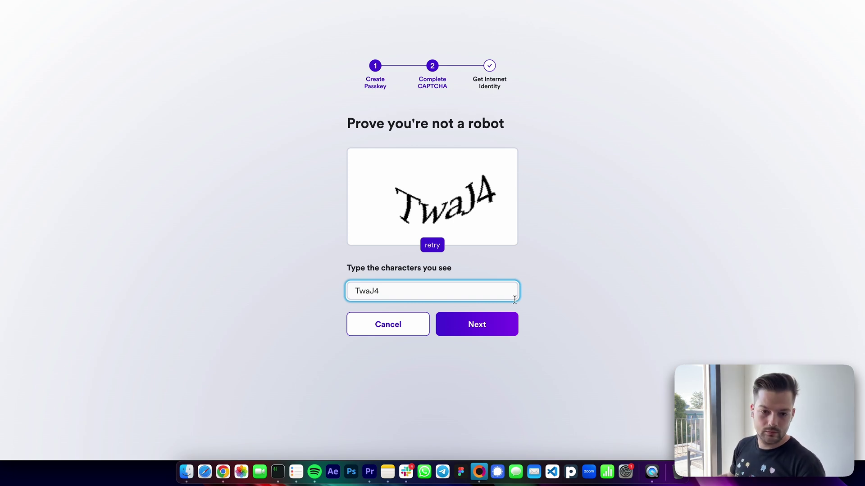
{"action": "left_click", "coordinate": [487, 336]}
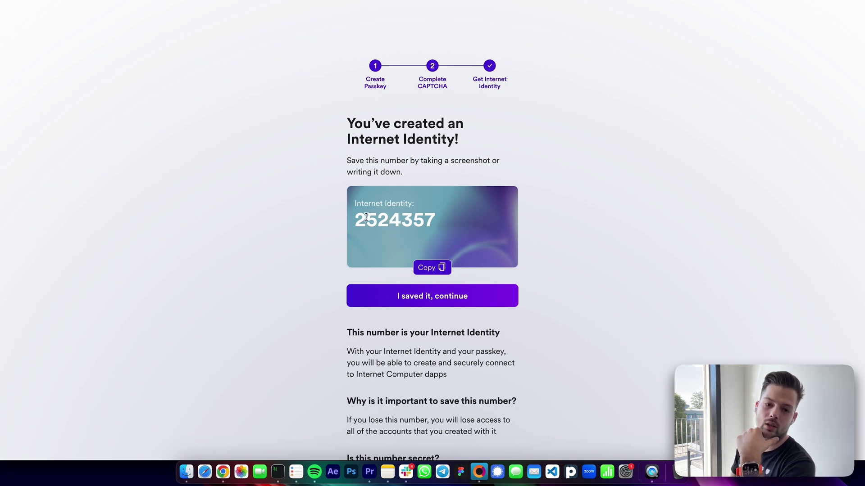
Confirm the newly displayed identity number has been saved
{"action": "left_click", "coordinate": [420, 298]}
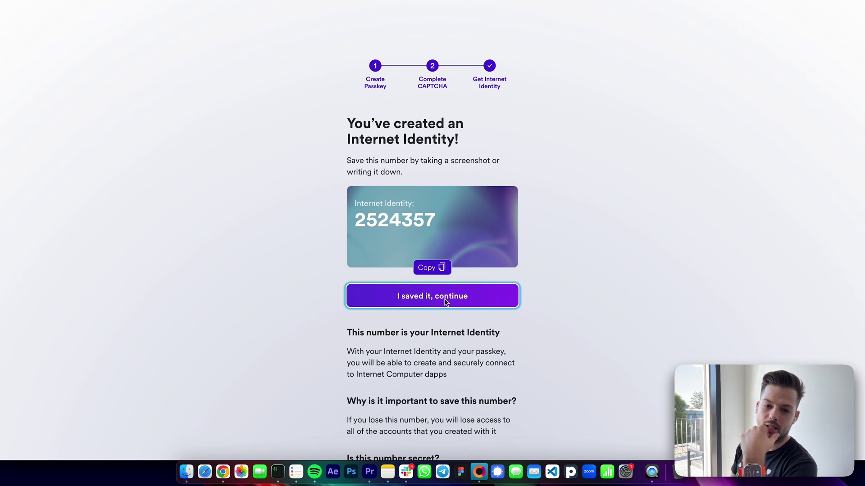
Continue past the saved number and sign in with the new identity
{"action": "left_click", "coordinate": [418, 295]}
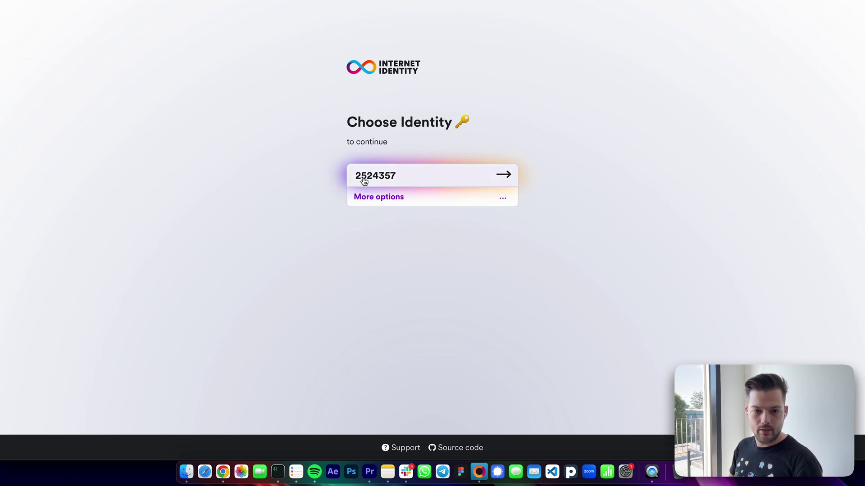
{"action": "left_click", "coordinate": [432, 172]}
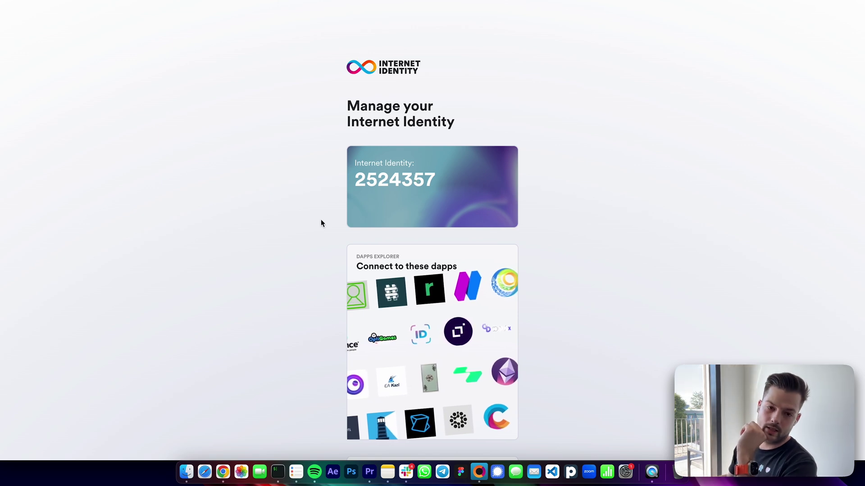
{"action": "double_click", "coordinate": [399, 172]}
{"action": "scroll", "coordinate": [378, 179], "scroll_direction": "down", "scroll_amount": 5}
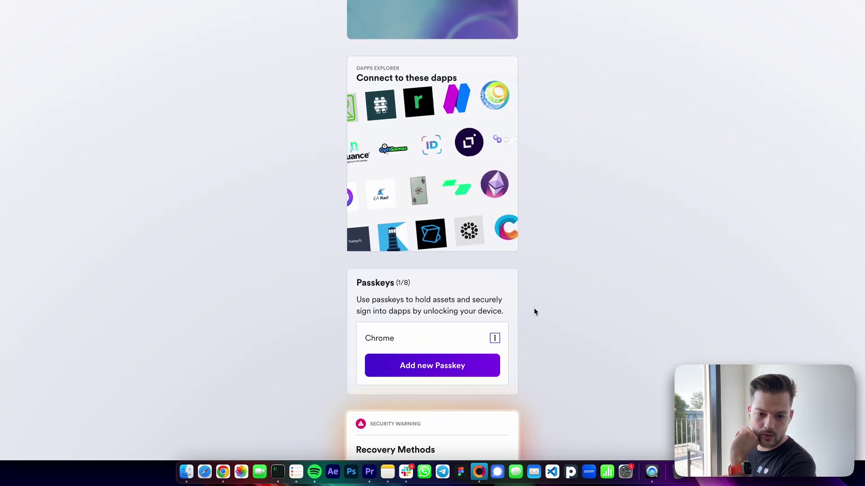
{"action": "scroll", "coordinate": [536, 302], "scroll_direction": "down", "scroll_amount": 2}
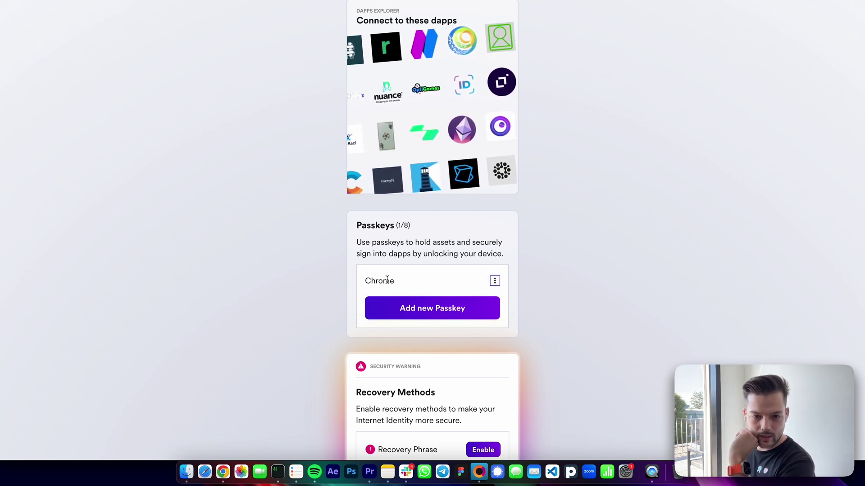
Rename the Chrome passkey's nickname to 'MacBook Pro 16"'
{"action": "left_click", "coordinate": [492, 284]}
{"action": "left_click", "coordinate": [494, 292]}
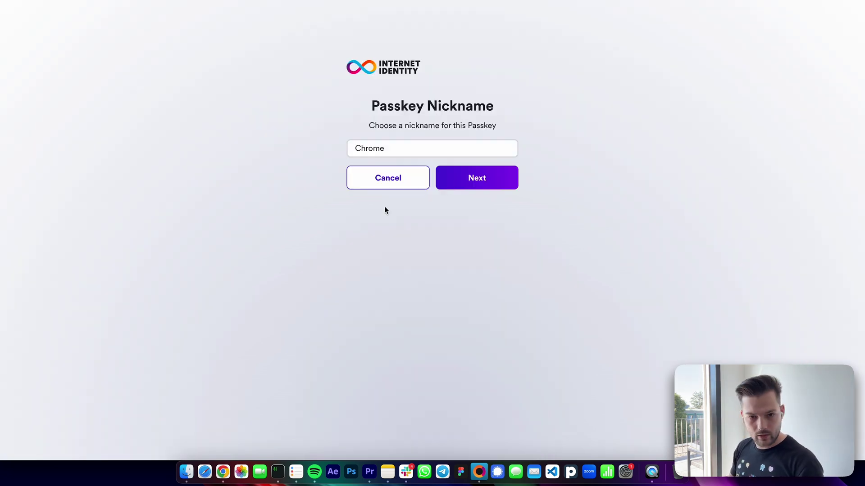
{"action": "double_click", "coordinate": [402, 152]}
{"action": "type", "text": "MacB"}
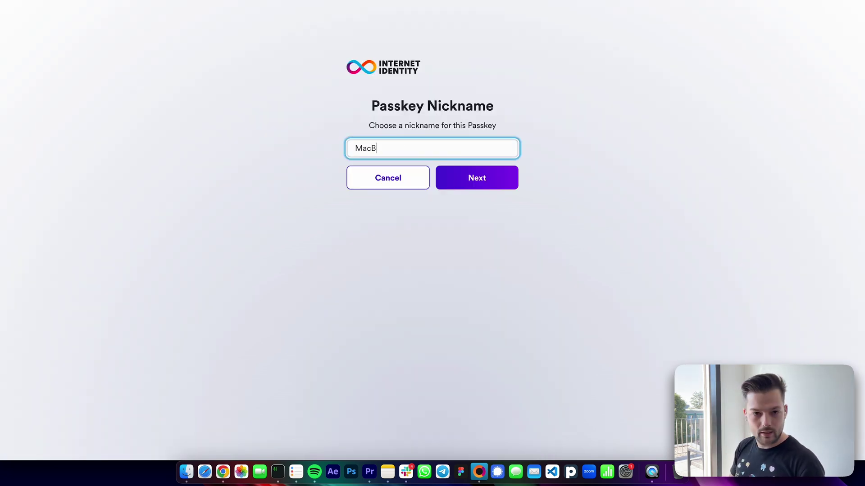
{"action": "type", "text": "ook PRo"}
{"action": "key", "text": "BackSpace"}
{"action": "key", "text": "BackSpace"}
{"action": "type", "text": "ro"}
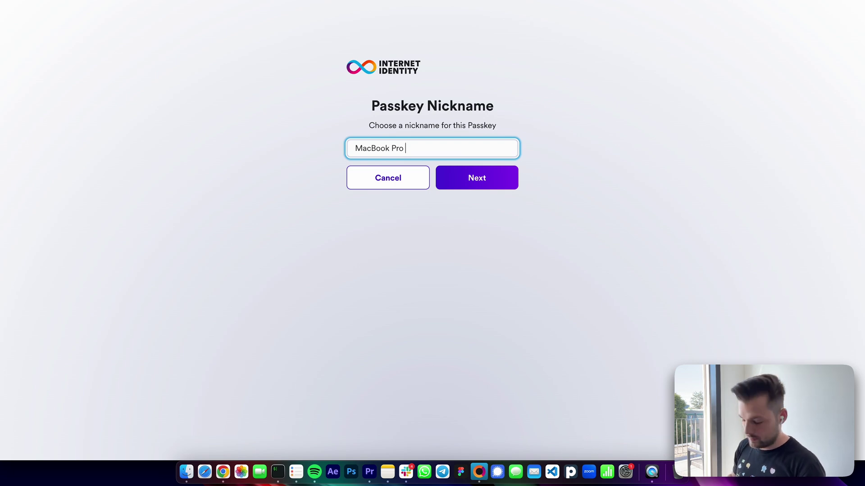
{"action": "type", "text": " 16\""}
{"action": "left_click", "coordinate": [468, 174]}
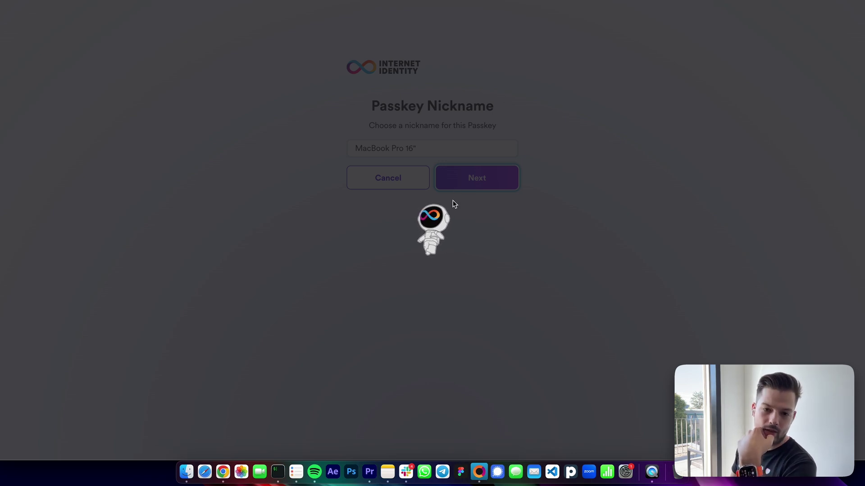
Start recovery phrase setup and generate the 24-word recovery phrase
{"action": "scroll", "coordinate": [620, 345], "scroll_direction": "down", "scroll_amount": 3}
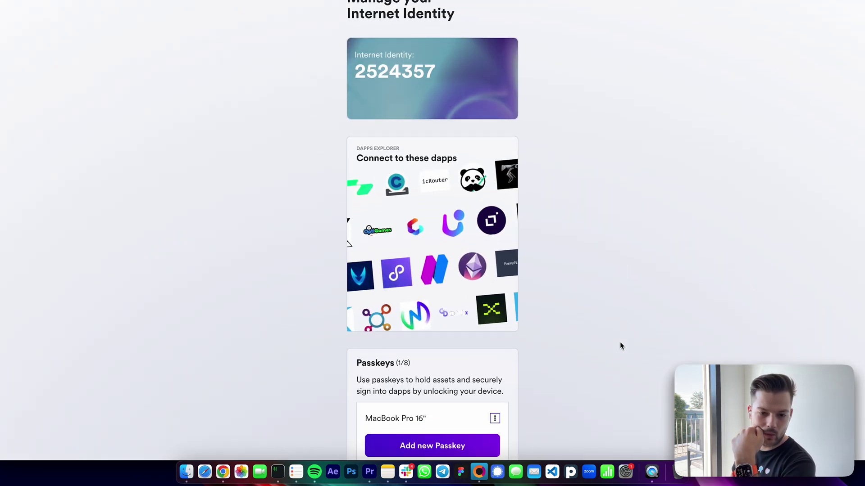
{"action": "scroll", "coordinate": [328, 337], "scroll_direction": "down", "scroll_amount": 5}
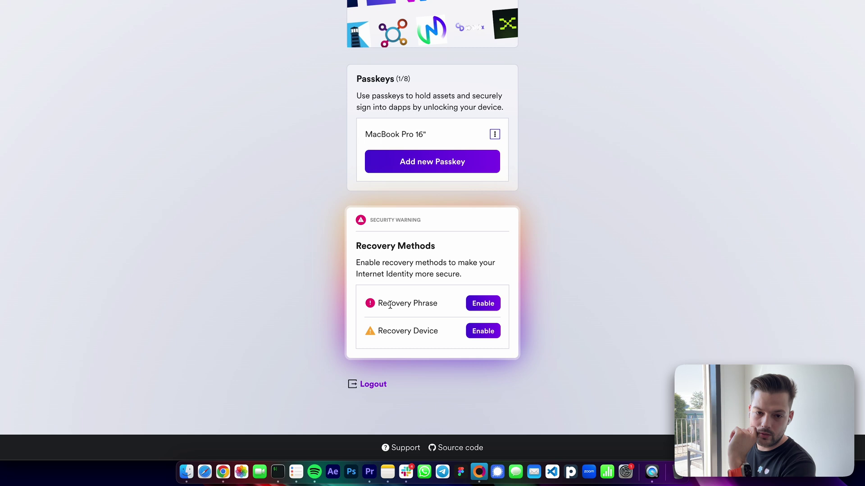
{"action": "left_click", "coordinate": [479, 310]}
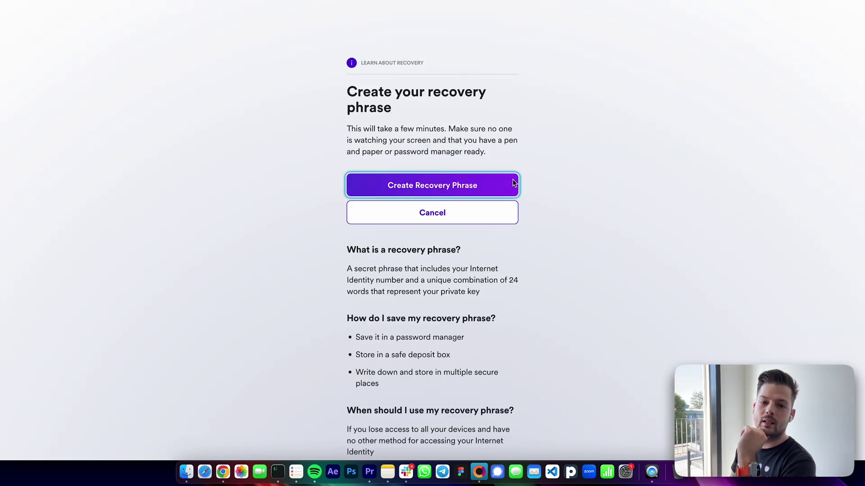
{"action": "left_click", "coordinate": [444, 186]}
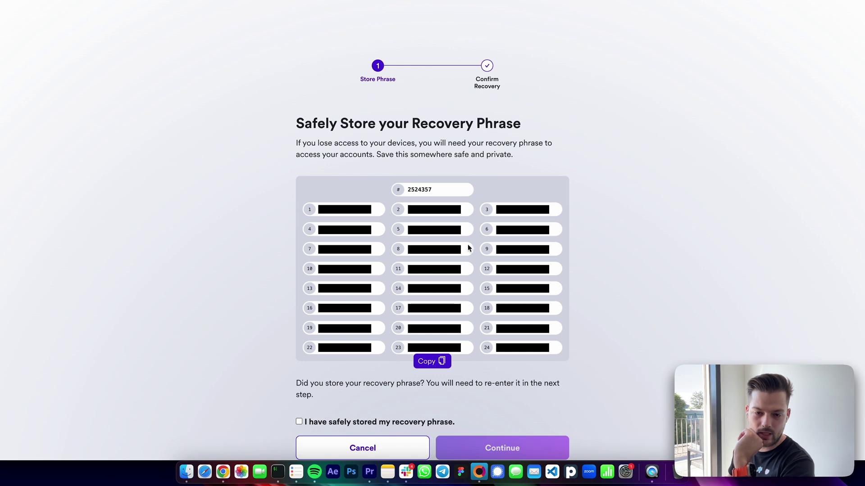
Skip storing the phrase and return to the Passkeys and Recovery Methods cards
{"action": "scroll", "coordinate": [352, 313], "scroll_direction": "down", "scroll_amount": 2}
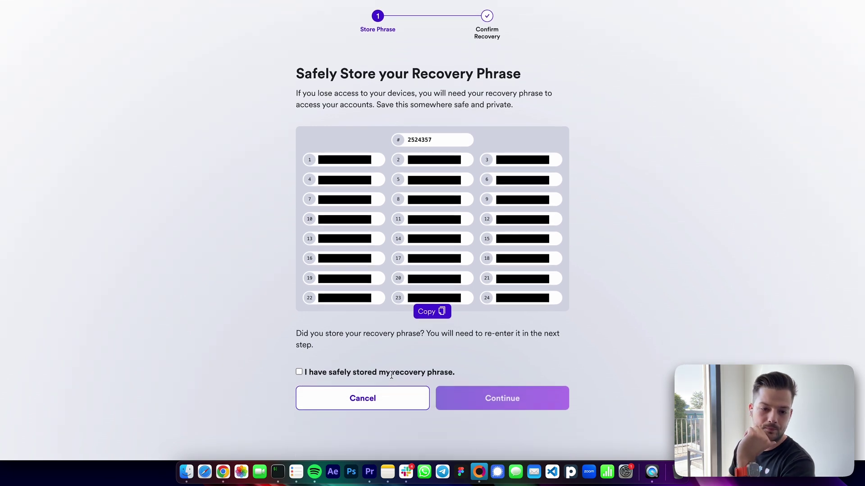
{"action": "left_click", "coordinate": [368, 399]}
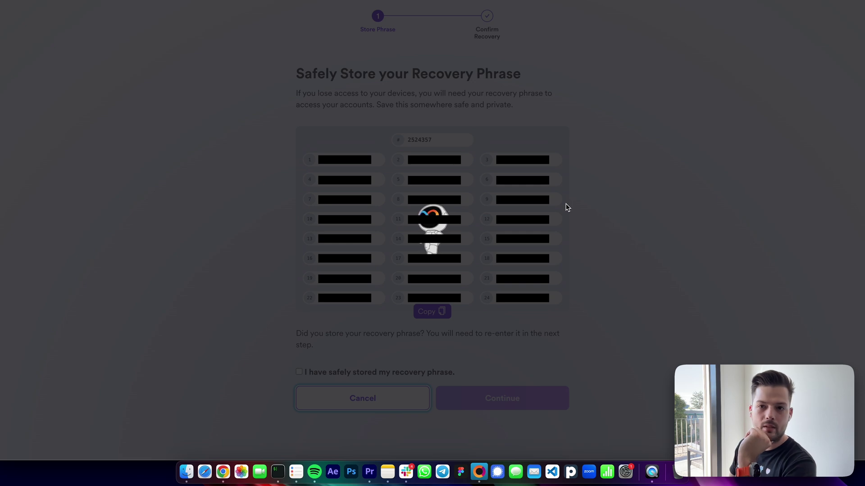
{"action": "scroll", "coordinate": [566, 207], "scroll_direction": "down", "scroll_amount": 4}
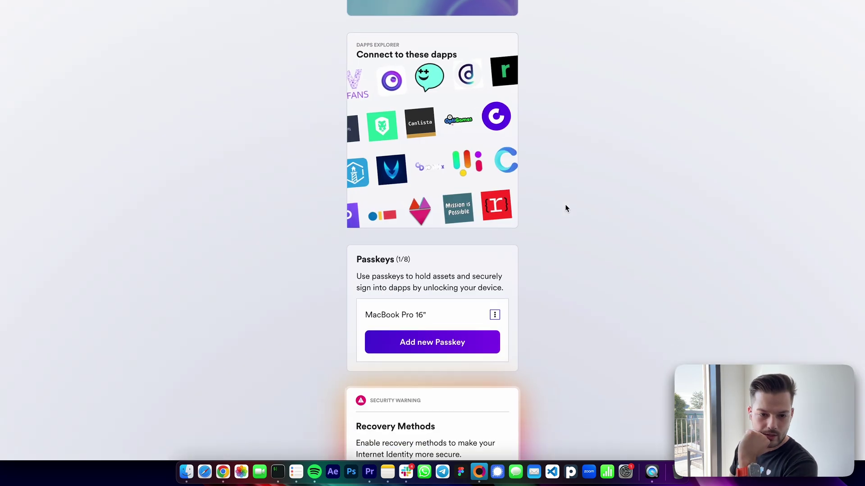
{"action": "scroll", "coordinate": [566, 206], "scroll_direction": "up", "scroll_amount": 2}
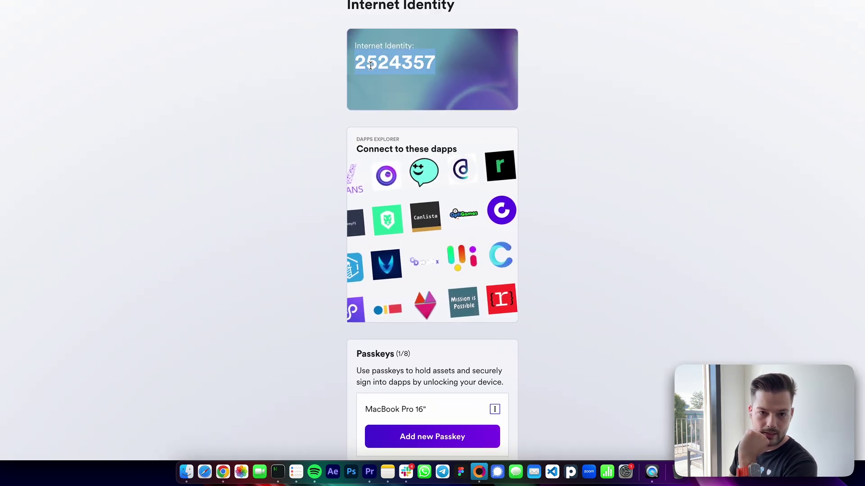
{"action": "scroll", "coordinate": [433, 270], "scroll_direction": "down", "scroll_amount": 2}
{"action": "left_click_drag", "start_coordinate": [365, 323], "coordinate": [426, 323]}
{"action": "scroll", "coordinate": [402, 348], "scroll_direction": "down", "scroll_amount": 2}
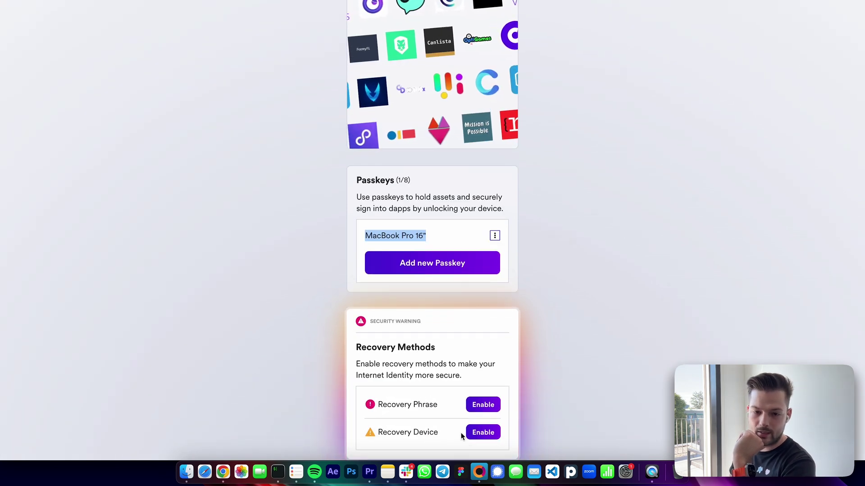
Copy the address of the NNS dapp's Main Internet Computer account, holding 0 ICP
{"action": "left_click", "coordinate": [697, 334]}
{"action": "key", "text": "ctrl+Tab"}
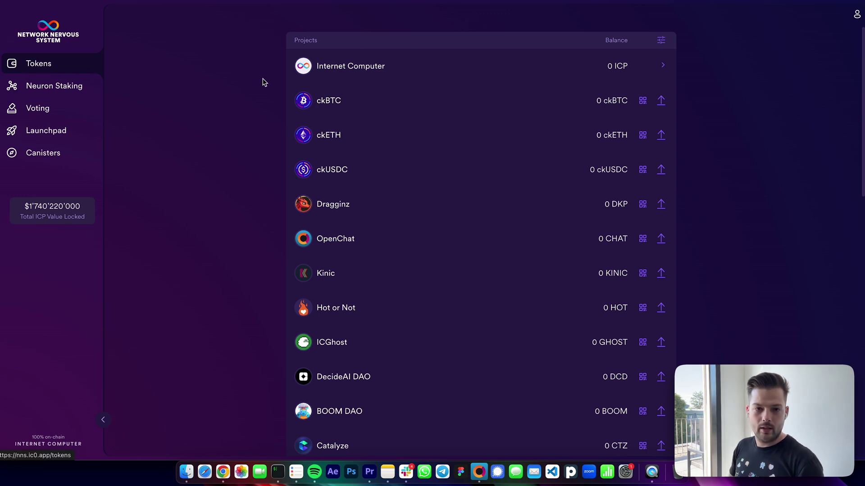
{"action": "left_click", "coordinate": [489, 71]}
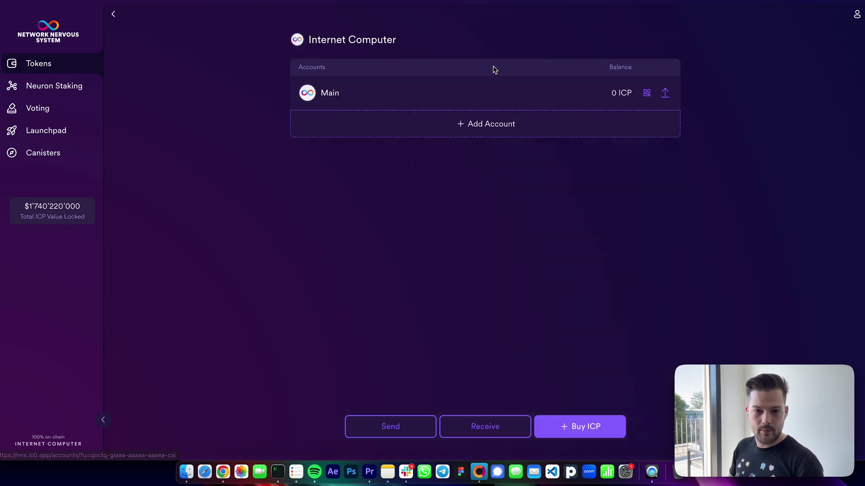
{"action": "left_click", "coordinate": [392, 99]}
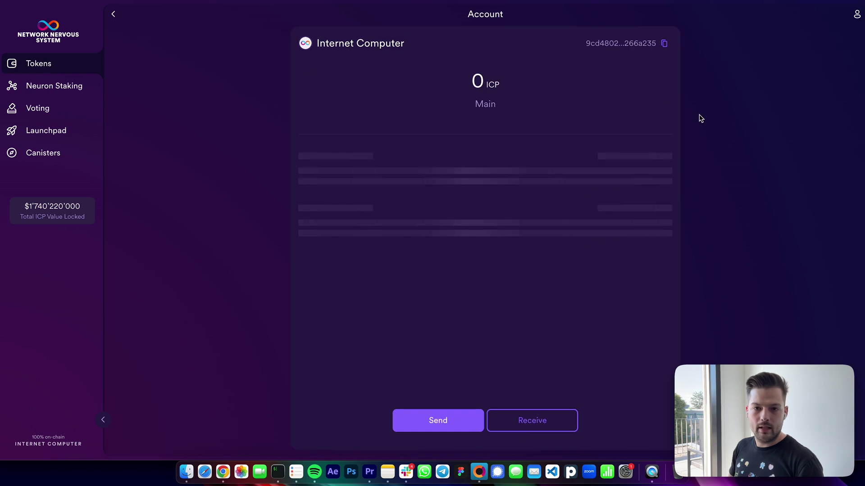
{"action": "left_click", "coordinate": [665, 45]}
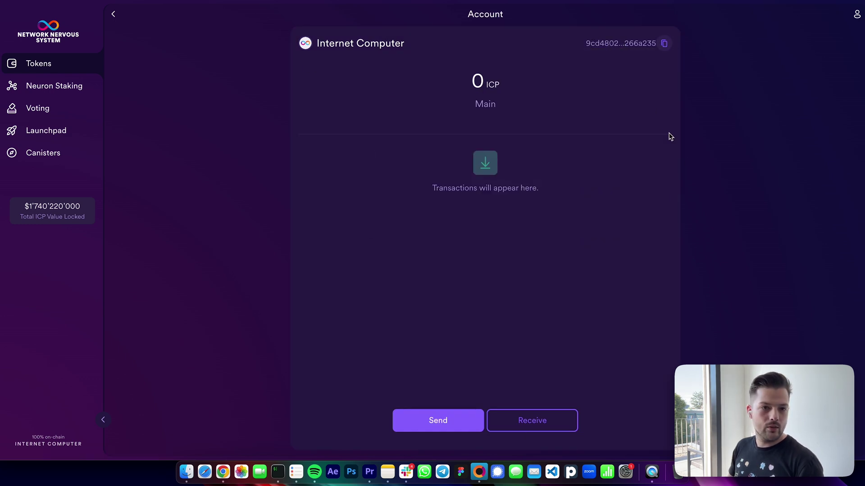
{"action": "key", "text": "ctrl+Up"}
In Coinbase, prepare a send of the full 1.1 ICP to the pasted NNS address
{"action": "left_click", "coordinate": [276, 58]}
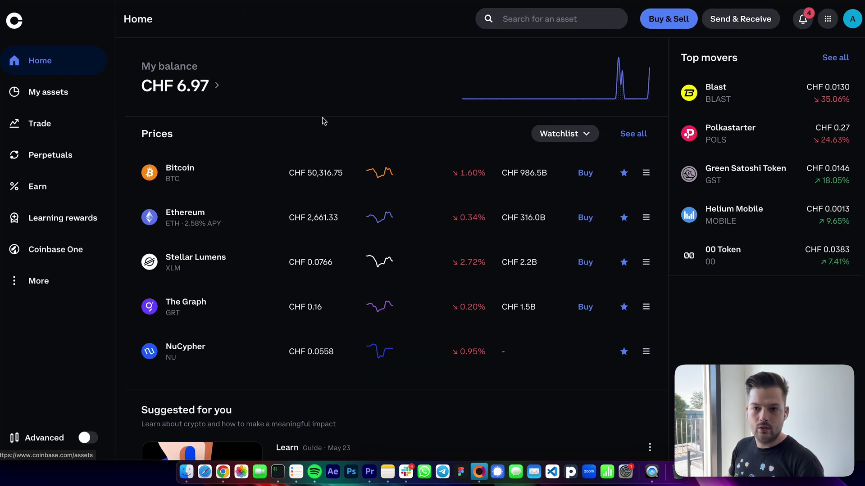
{"action": "left_click", "coordinate": [745, 24]}
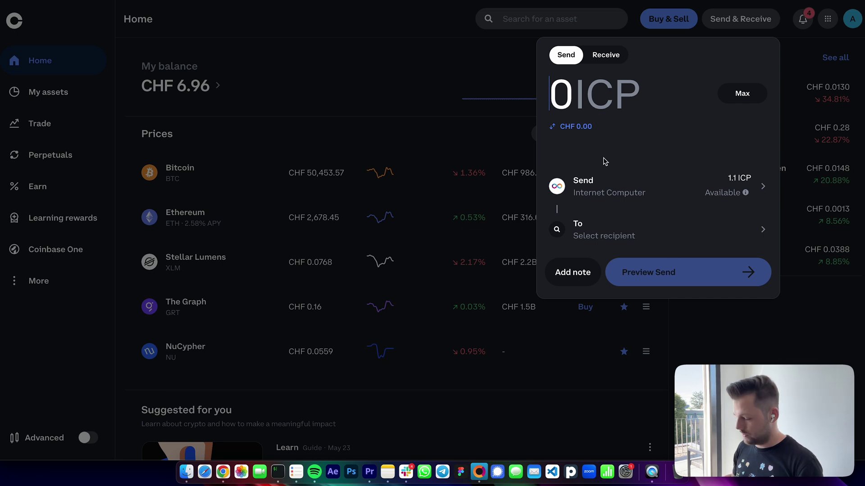
{"action": "left_click", "coordinate": [743, 93]}
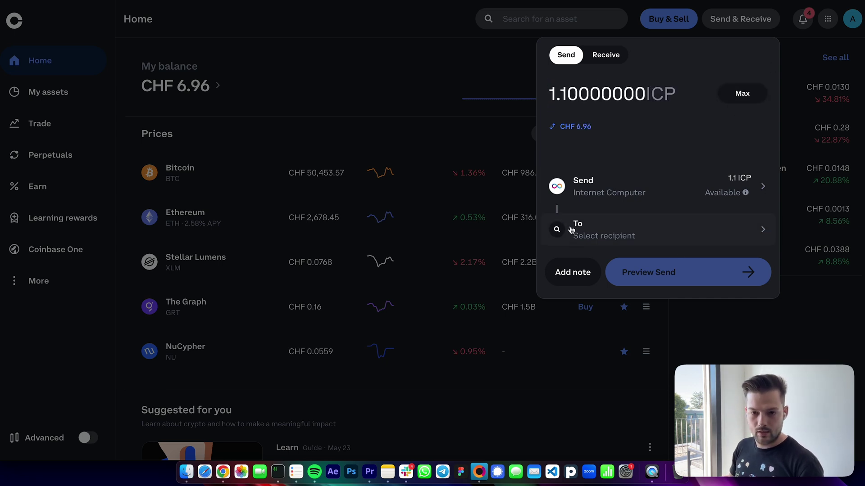
{"action": "left_click", "coordinate": [654, 231]}
{"action": "key", "text": "super+v"}
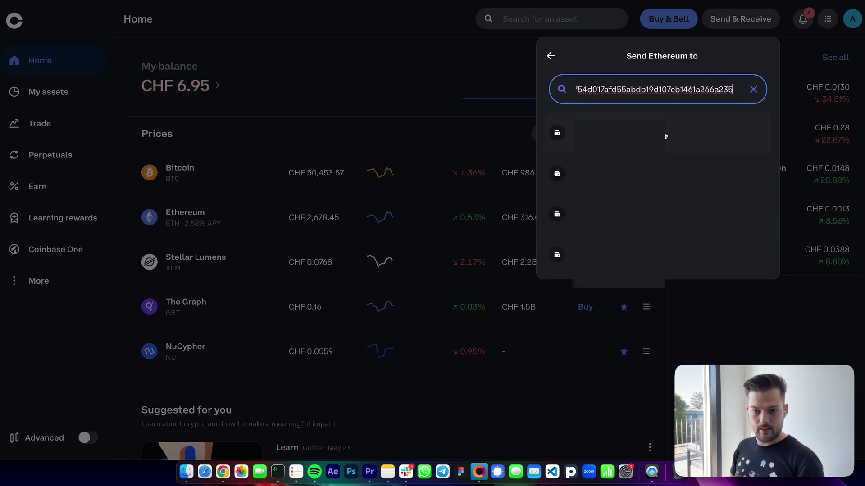
{"action": "key", "text": "Return"}
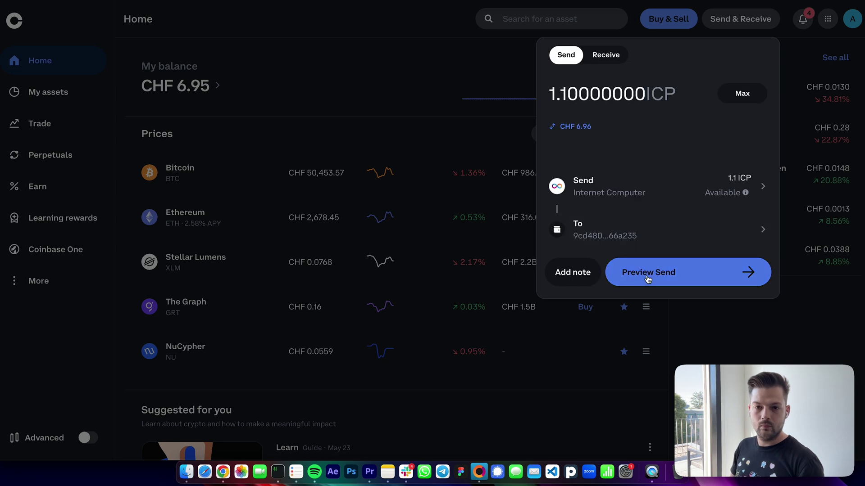
Preview and confirm the 1.0999 ICP send with the authenticator verification code
{"action": "left_click", "coordinate": [647, 279]}
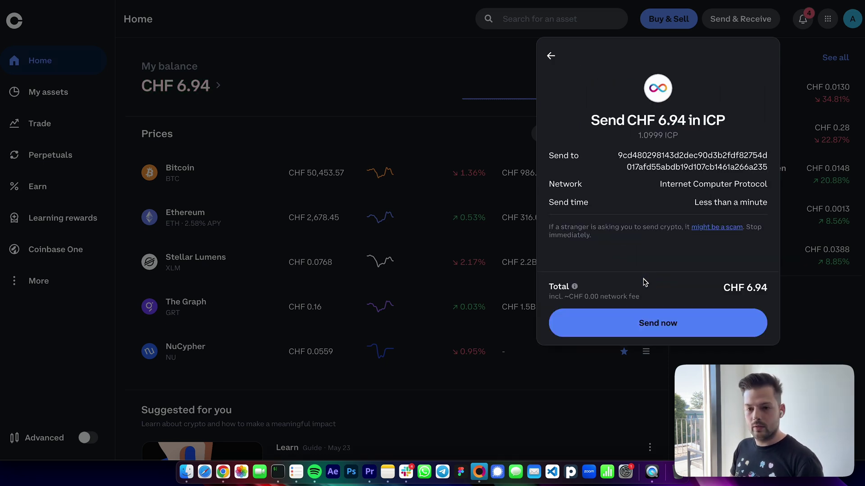
{"action": "left_click", "coordinate": [651, 323]}
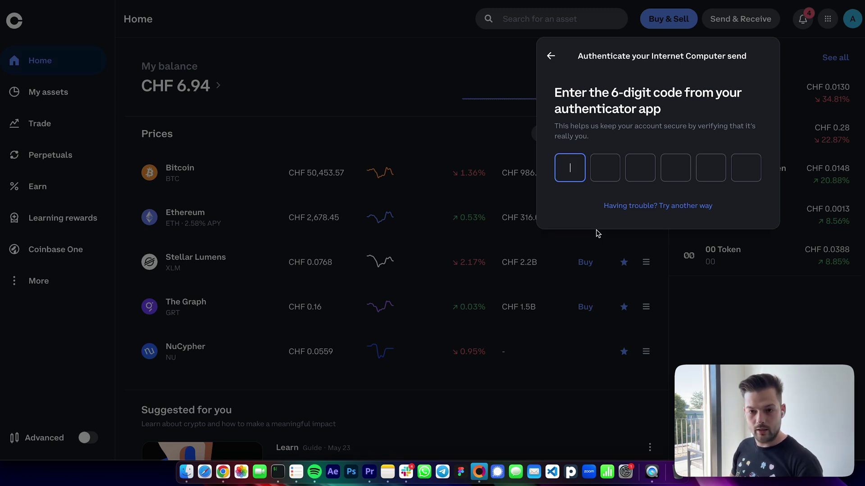
{"action": "key", "text": "super+v"}
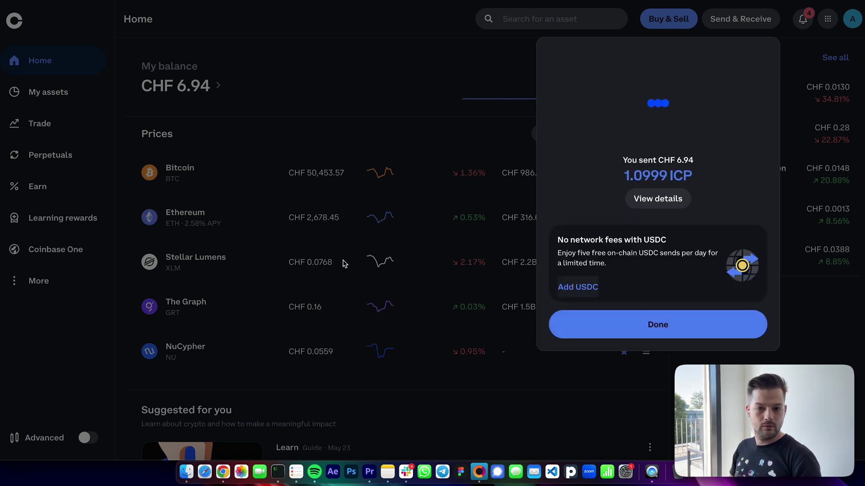
{"action": "key", "text": "ctrl+Up"}
{"action": "left_click", "coordinate": [241, 164]}
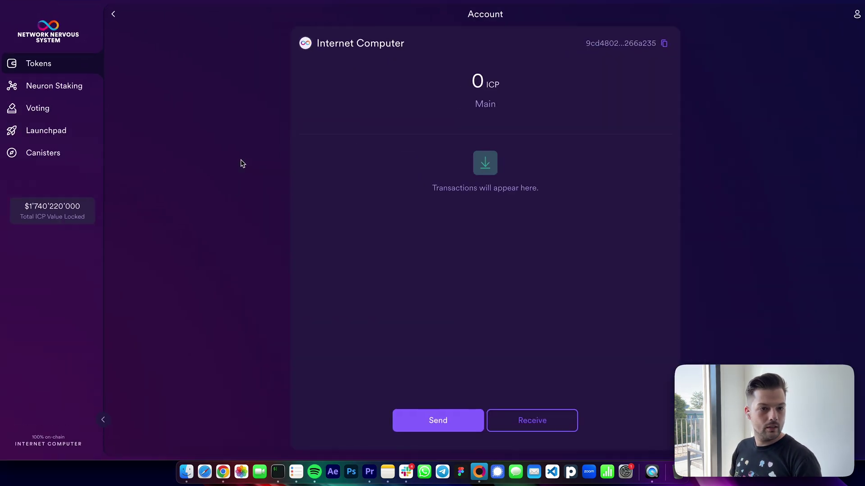
Return to the ICP accounts list and reload it to show Main holding 1.10 ICP
{"action": "left_click", "coordinate": [113, 14]}
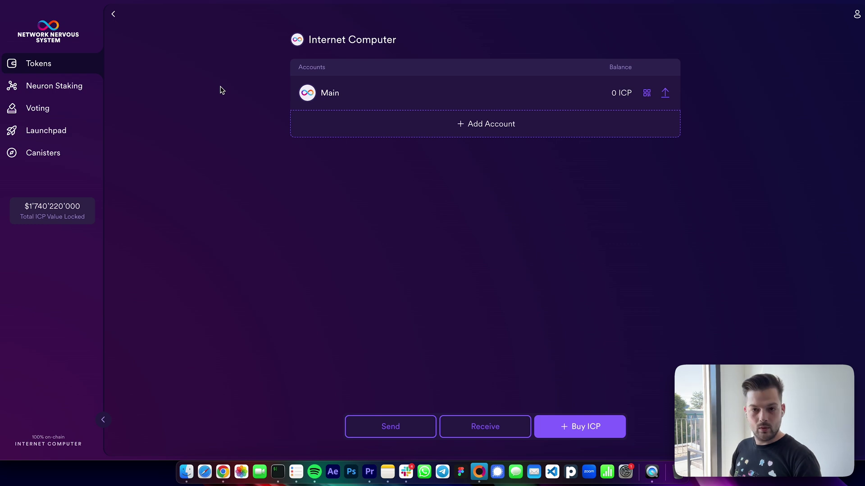
{"action": "key", "text": "super+r"}
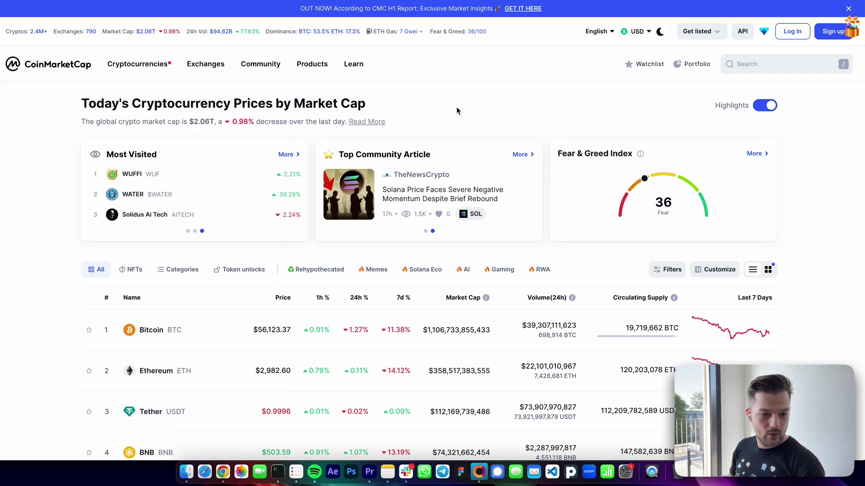
Search CoinMarketCap for 'icp', open Internet Computer, and scroll to its Markets table
{"action": "left_click", "coordinate": [750, 67]}
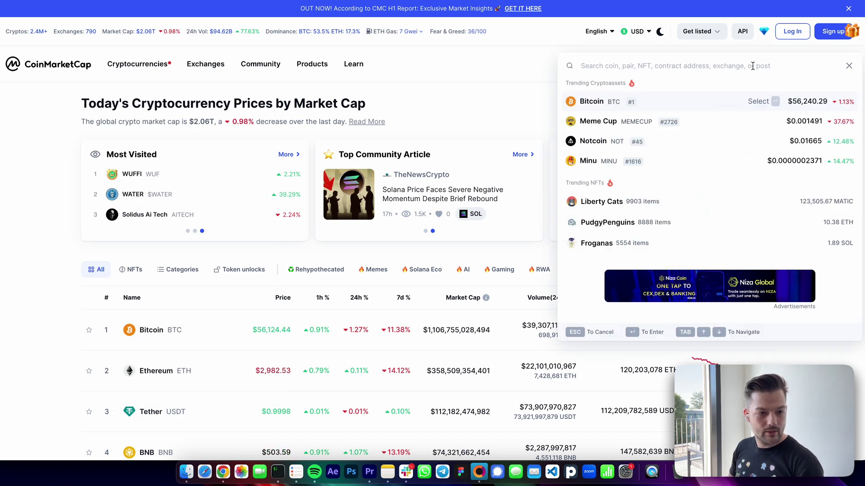
{"action": "type", "text": "icp"}
{"action": "left_click", "coordinate": [696, 151]}
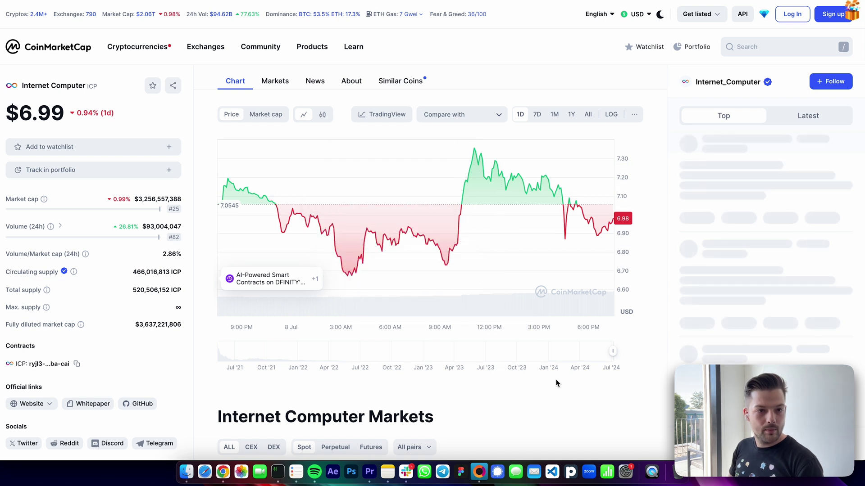
{"action": "scroll", "coordinate": [555, 384], "scroll_direction": "down", "scroll_amount": 5}
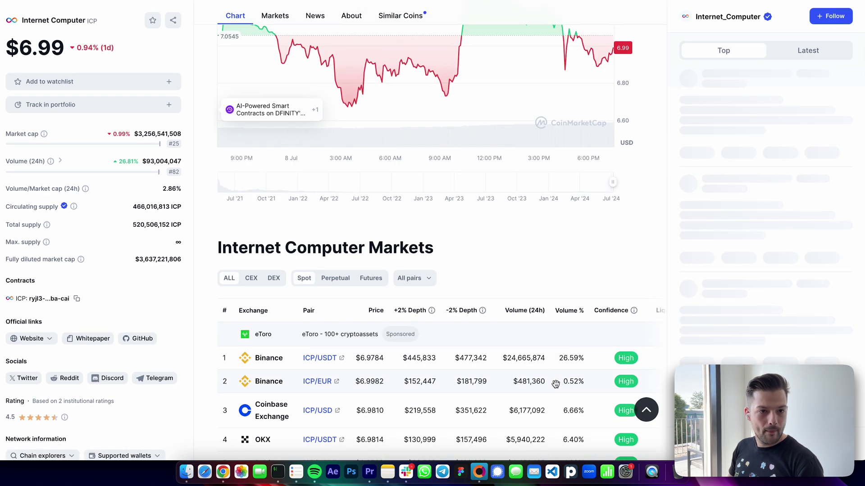
{"action": "scroll", "coordinate": [555, 384], "scroll_direction": "down", "scroll_amount": 4}
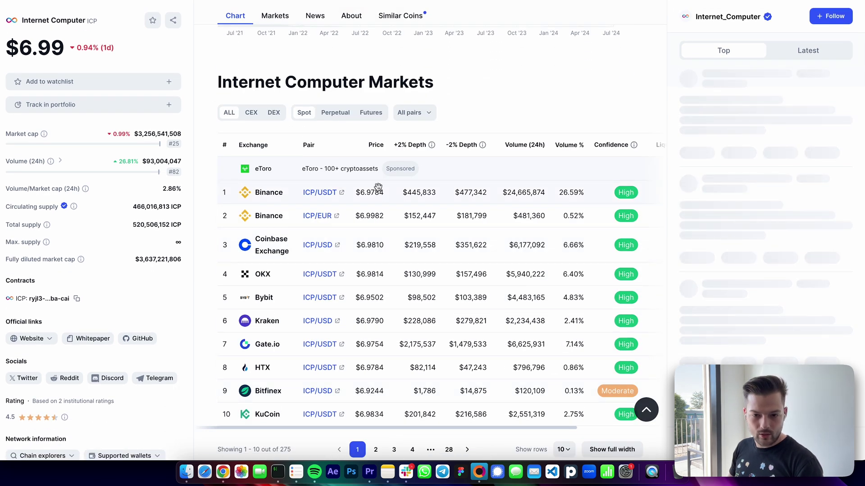
{"action": "scroll", "coordinate": [525, 356], "scroll_direction": "down", "scroll_amount": 1}
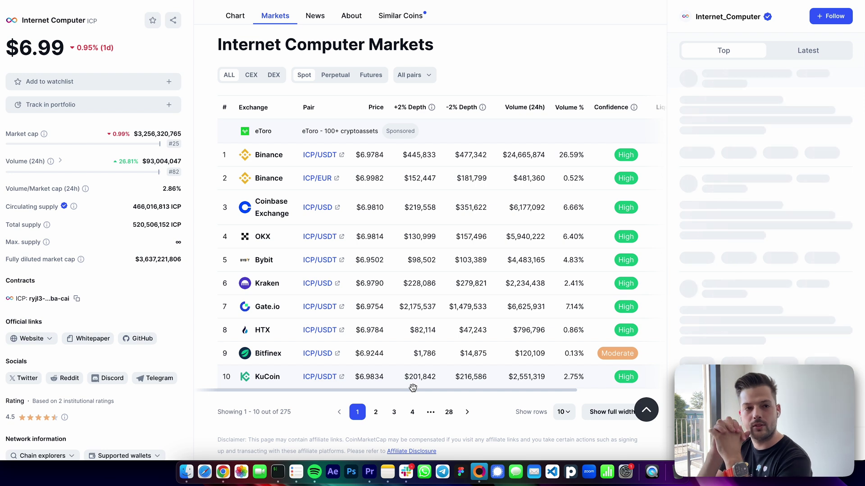
Bring the NNS dapp back into view to see the Main account holding 1.10 ICP
{"action": "left_click", "coordinate": [375, 412]}
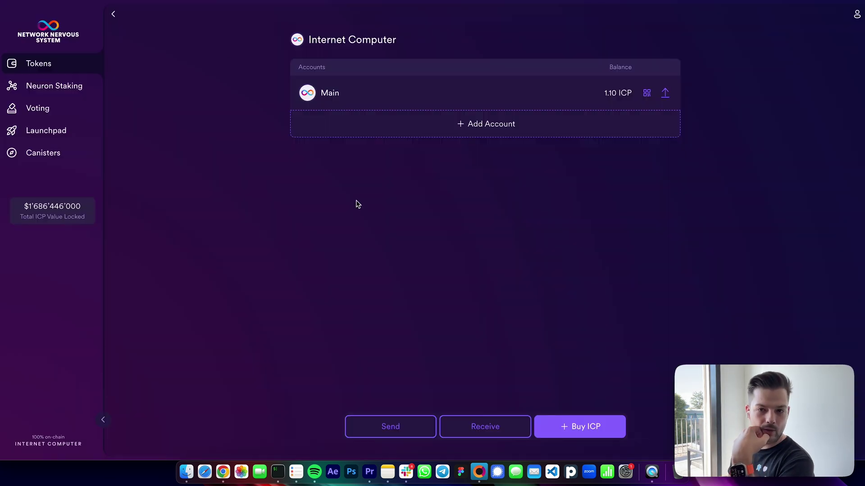